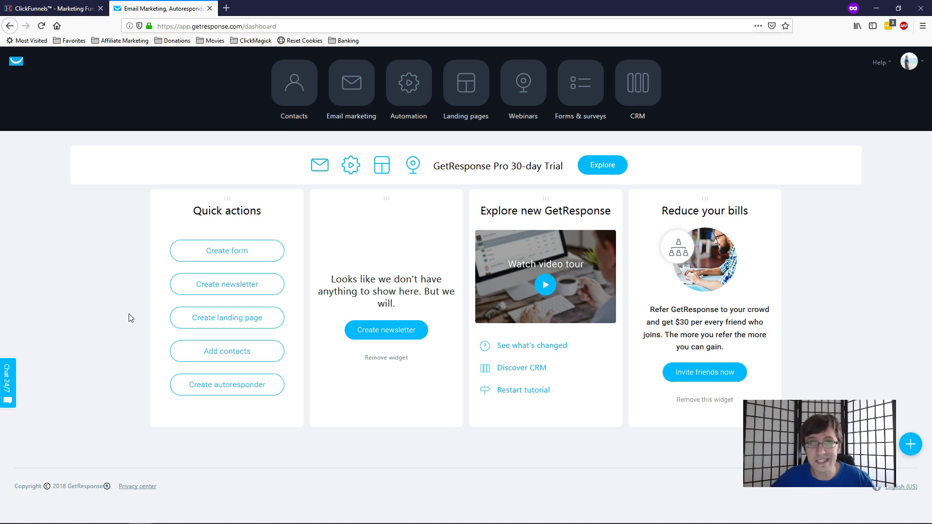
Step: Copy the Default API key from GetResponse's Integrations & API page
{"action": "left_click", "coordinate": [39, 8]}
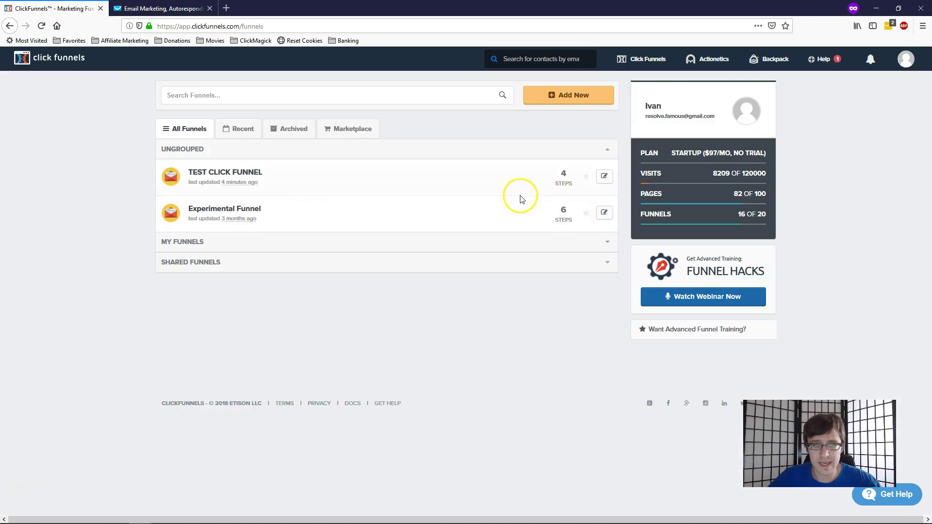
{"action": "key", "text": "ctrl+Tab"}
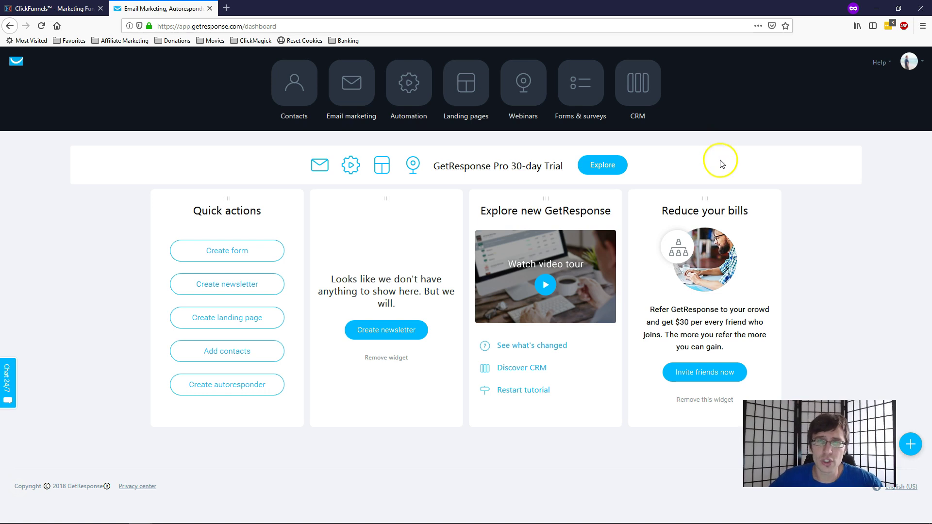
{"action": "left_click", "coordinate": [909, 62]}
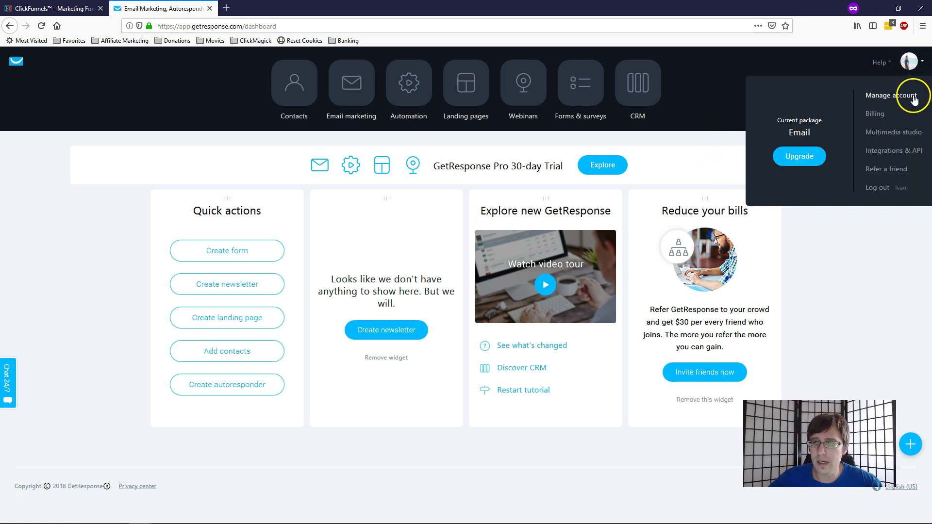
{"action": "left_click", "coordinate": [890, 155]}
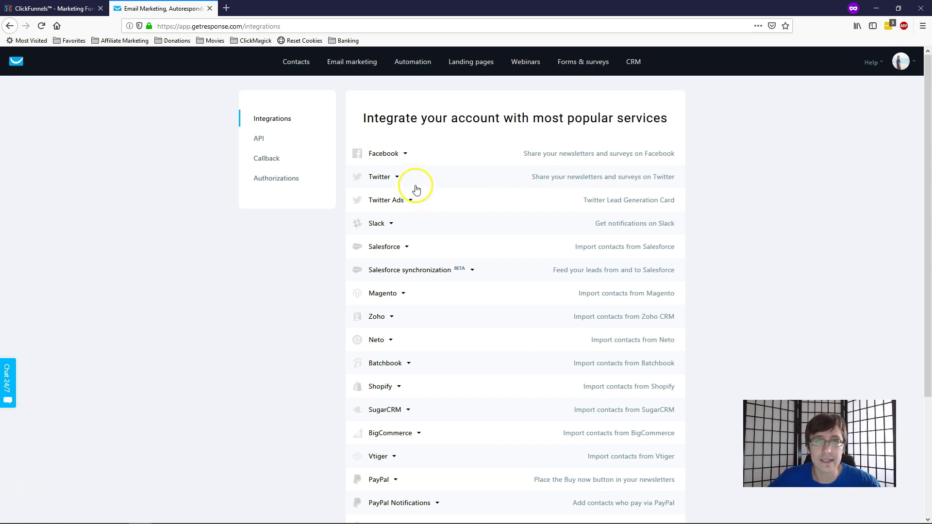
{"action": "left_click", "coordinate": [258, 140]}
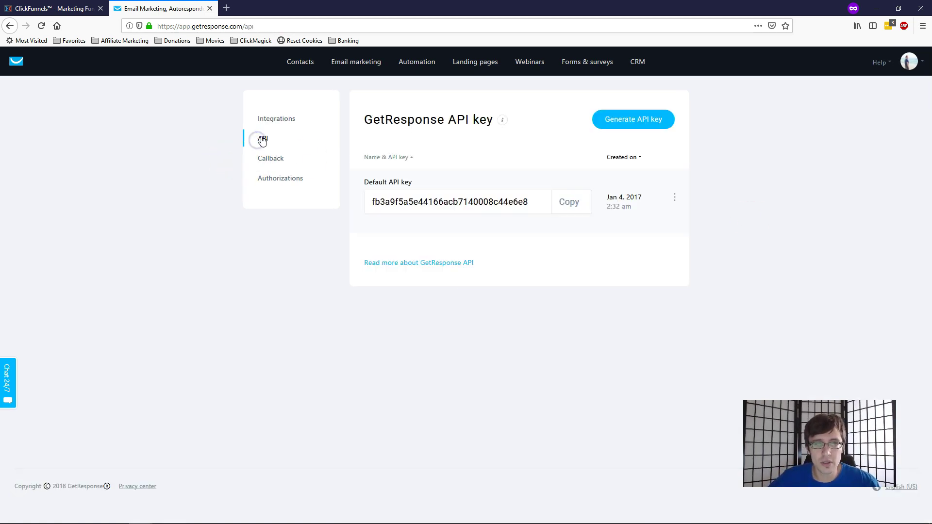
{"action": "left_click", "coordinate": [579, 209]}
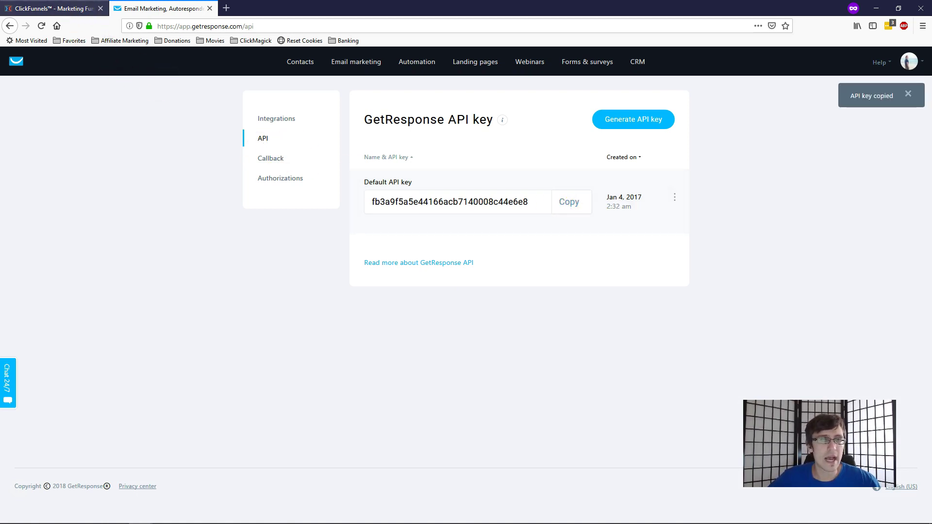
Step: Go to ClickFunnels' integrations settings and start a new API integration
{"action": "left_click", "coordinate": [68, 8]}
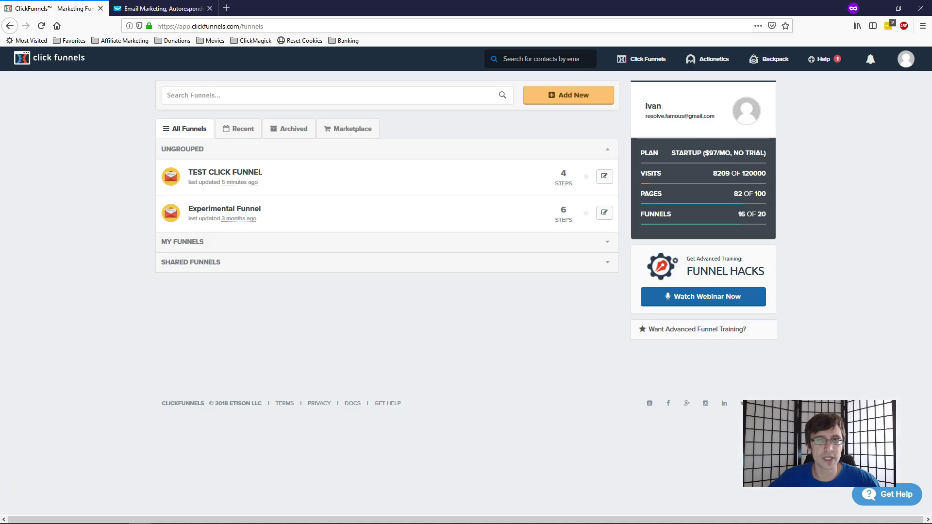
{"action": "left_click", "coordinate": [904, 58]}
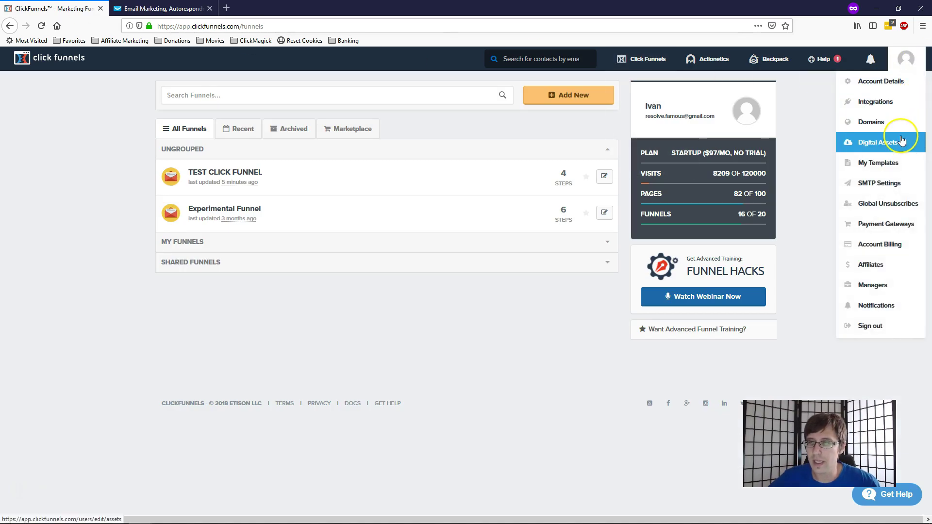
{"action": "left_click", "coordinate": [897, 105]}
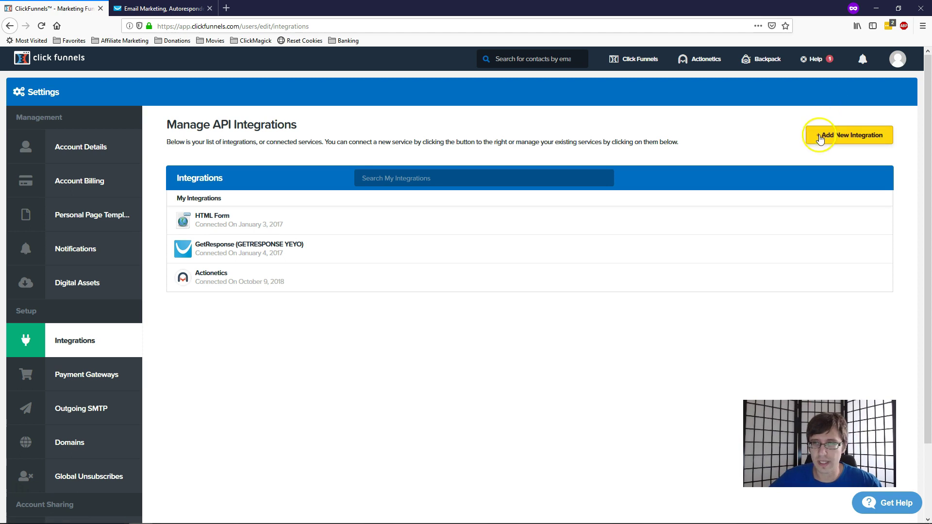
{"action": "left_click", "coordinate": [819, 140]}
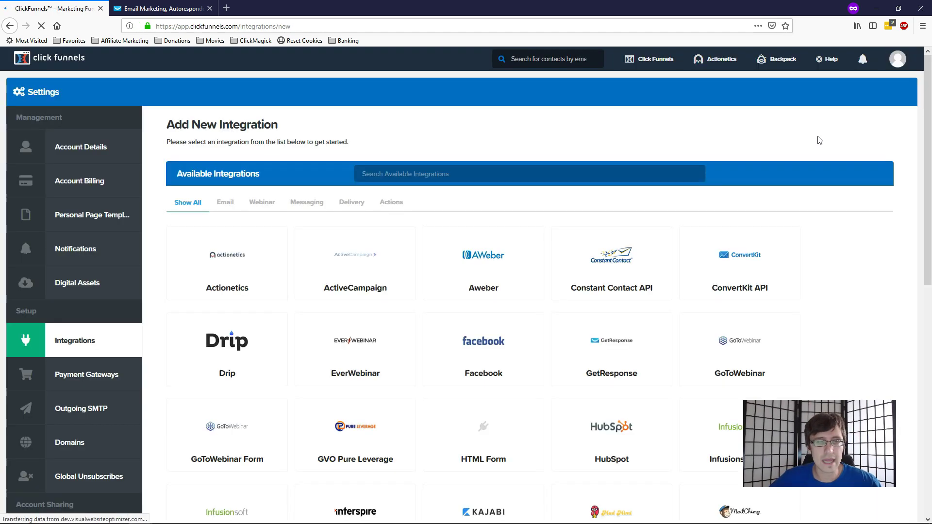
{"action": "left_click", "coordinate": [475, 277]}
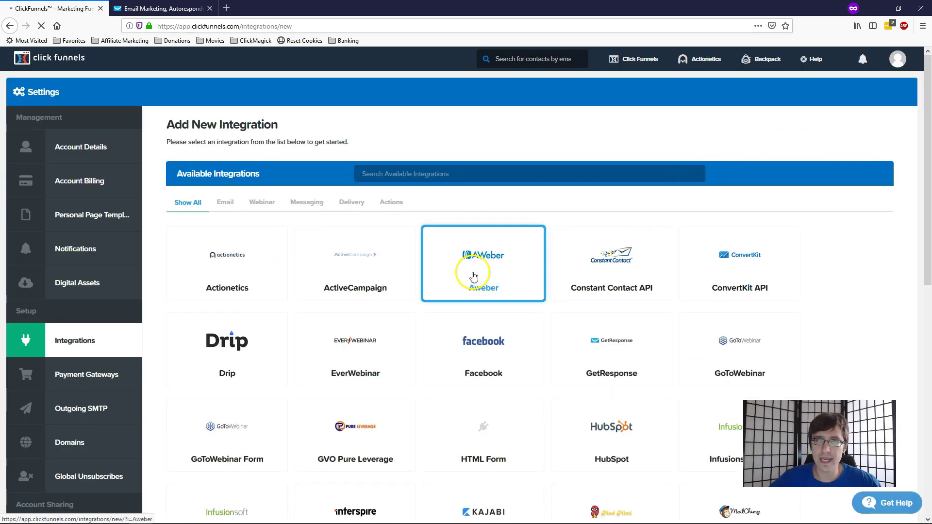
Step: Save a GetResponse integration nicknamed 'GetResponse YOUTUBE' with the pasted API key
{"action": "left_click", "coordinate": [640, 346]}
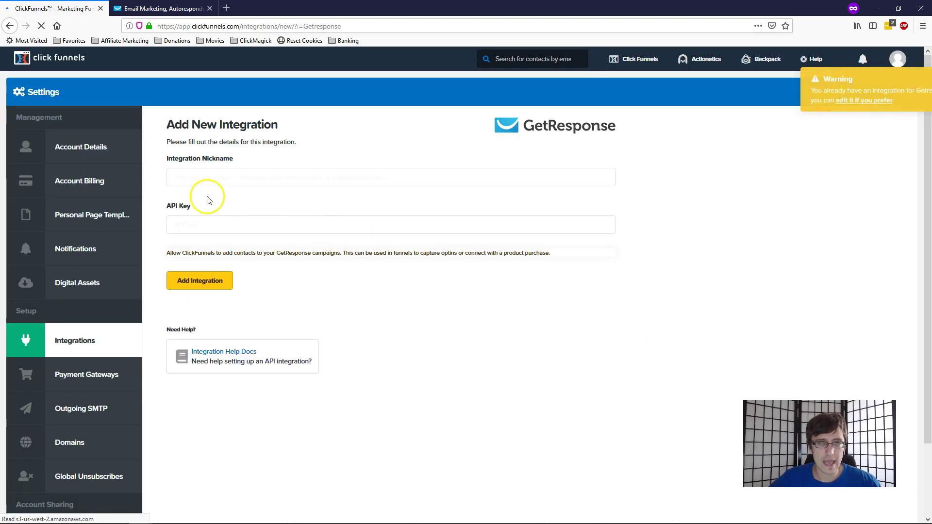
{"action": "left_click", "coordinate": [205, 179]}
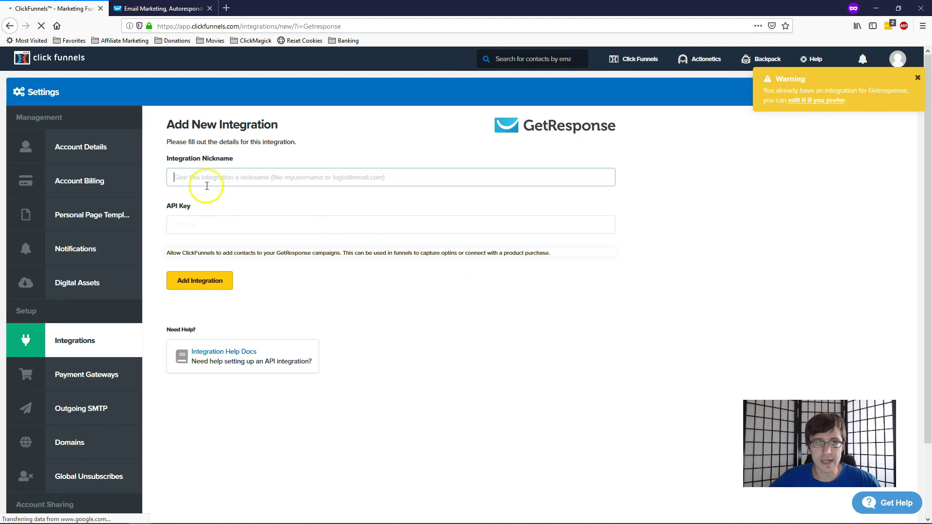
{"action": "left_click", "coordinate": [200, 227]}
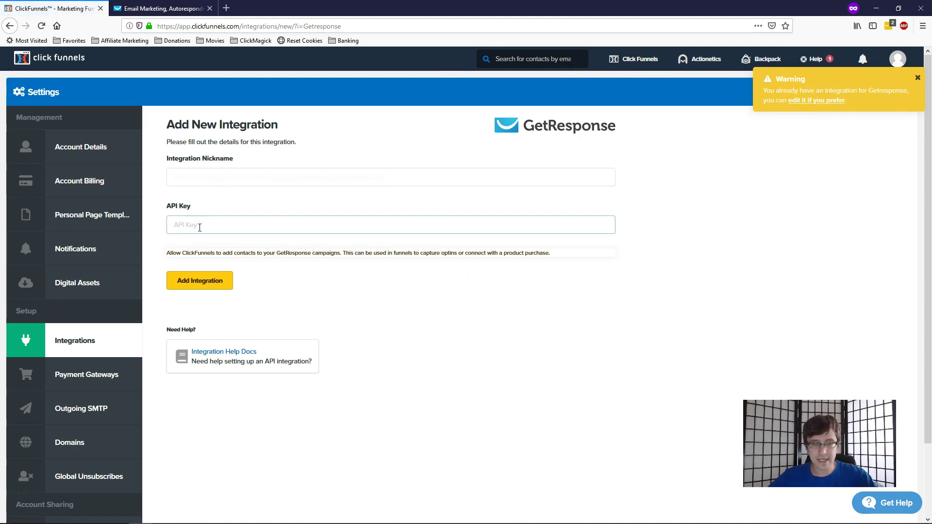
{"action": "key", "text": "ctrl+v"}
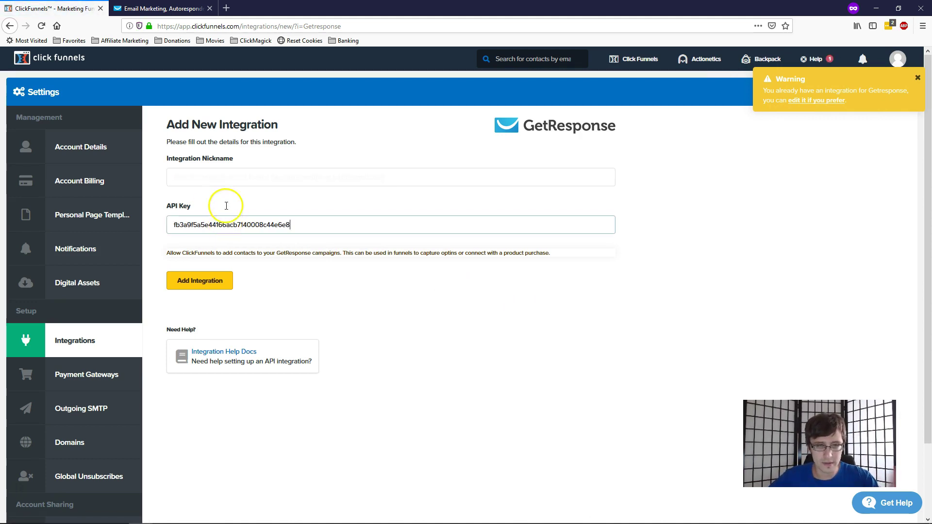
{"action": "left_click", "coordinate": [220, 181]}
{"action": "type", "text": "GetR"}
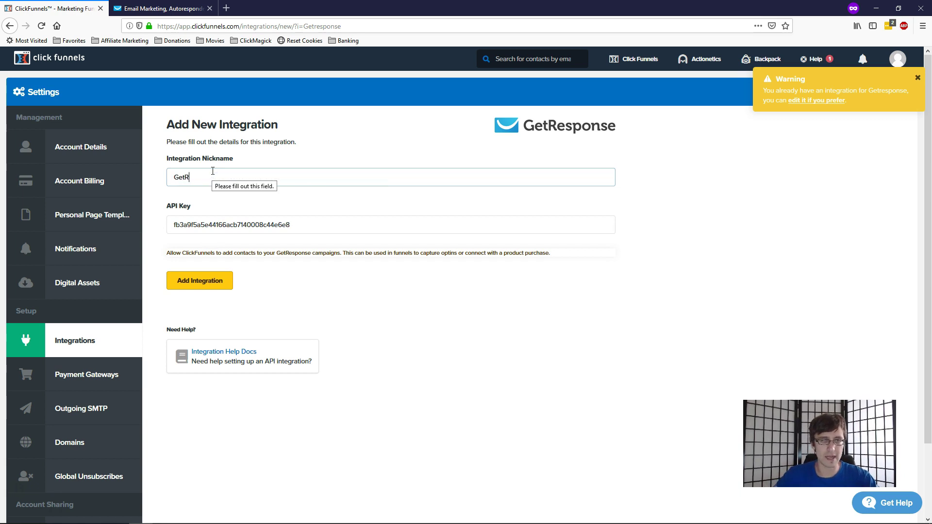
{"action": "type", "text": "esponse"}
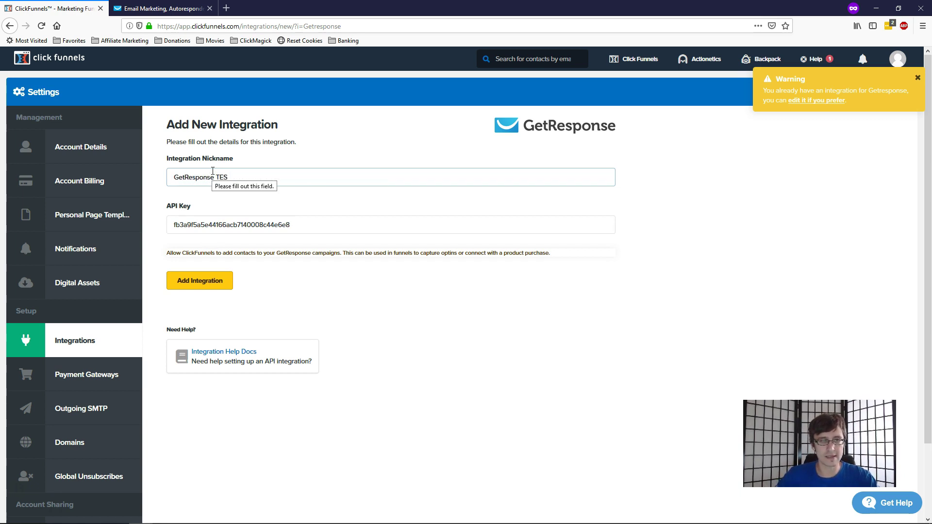
{"action": "type", "text": " YOUTUB"}
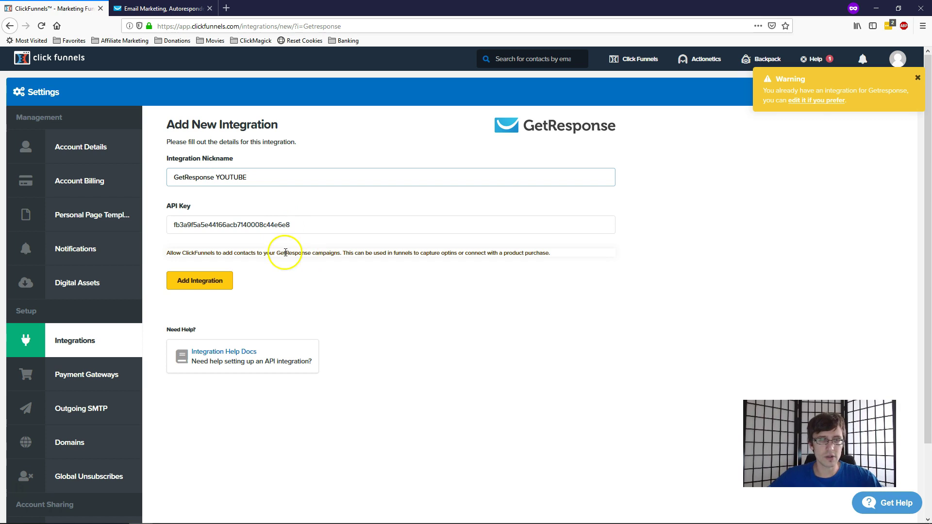
{"action": "left_click", "coordinate": [169, 282]}
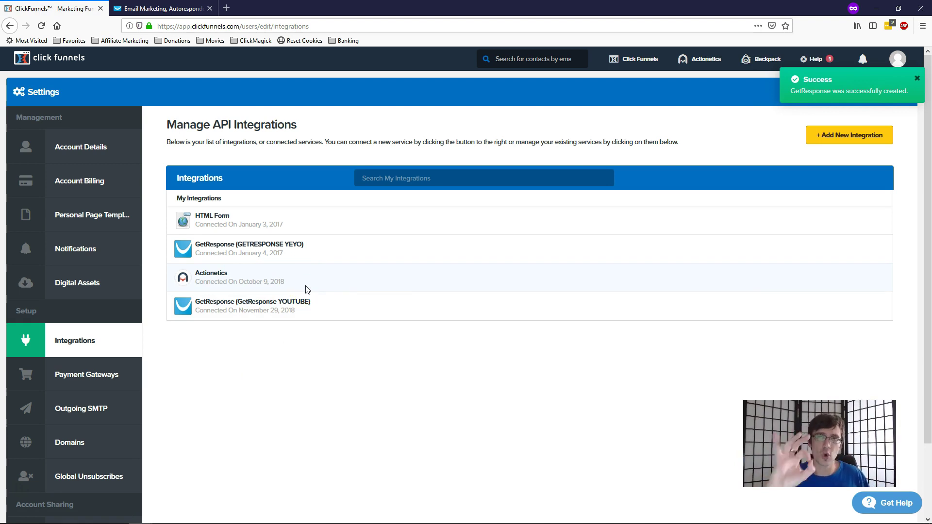
Step: From the Funnels list, open TEST CLICK FUNNEL and edit its Optin page
{"action": "mouse_move", "coordinate": [626, 59]}
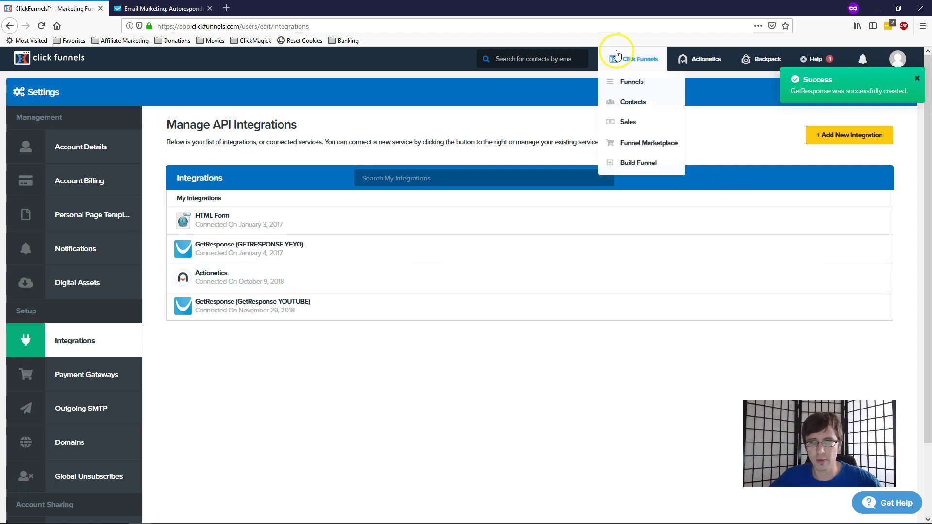
{"action": "left_click", "coordinate": [623, 79]}
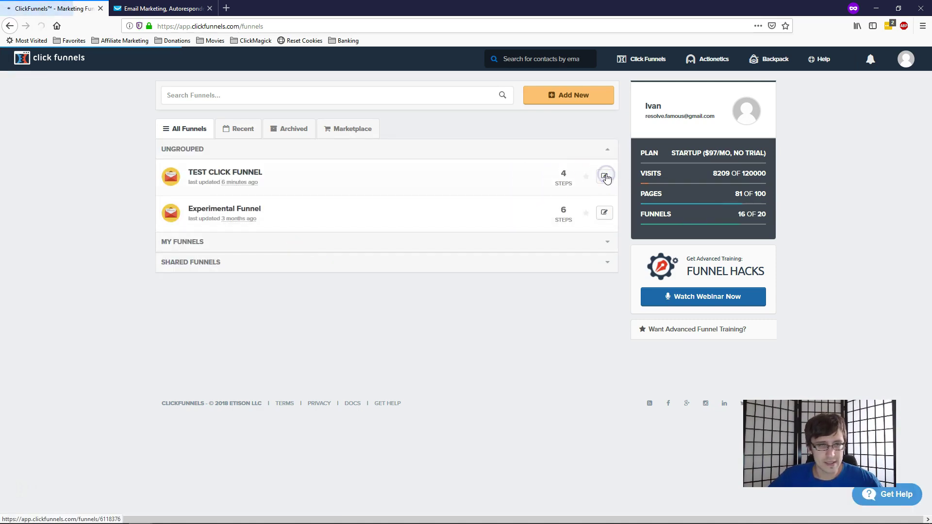
{"action": "left_click", "coordinate": [587, 182]}
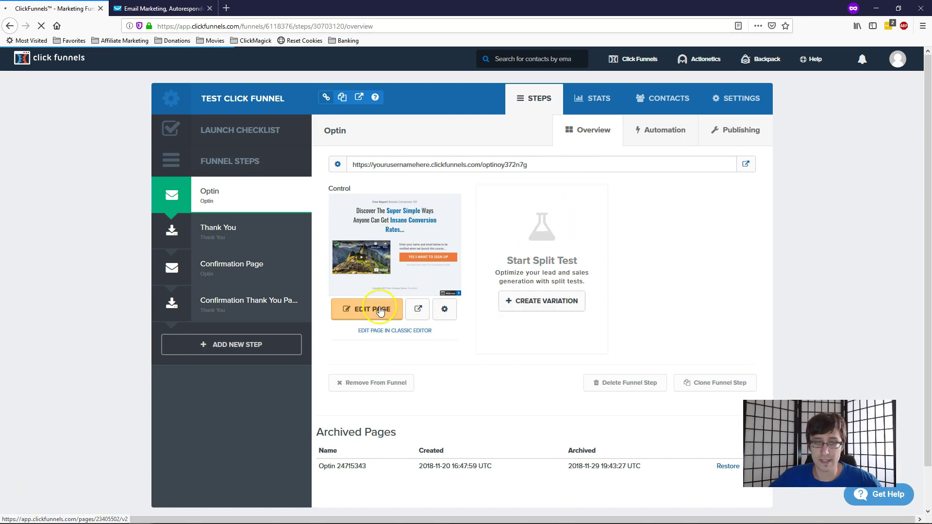
{"action": "left_click", "coordinate": [380, 309]}
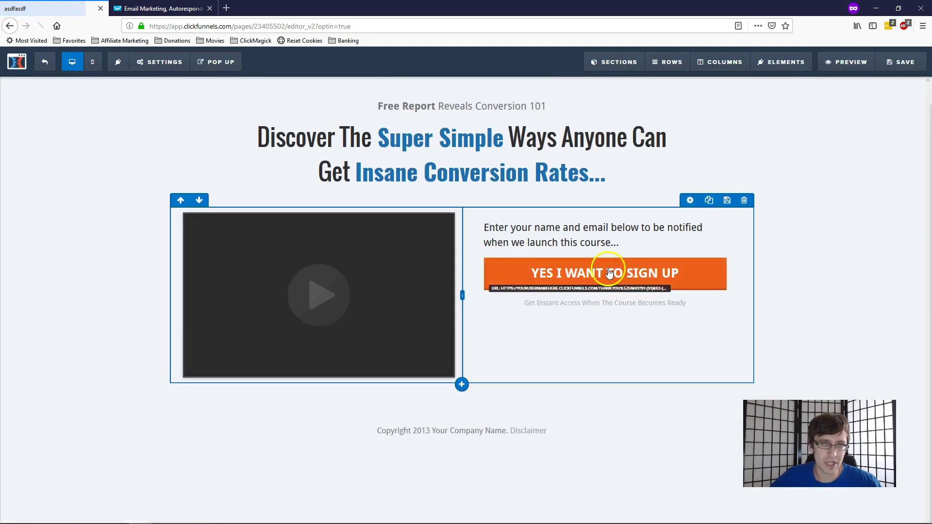
Step: Set the page integration to GetResponse YOUTUBE, action Add To Campaign, campaign test_campaign1
{"action": "left_click", "coordinate": [159, 62]}
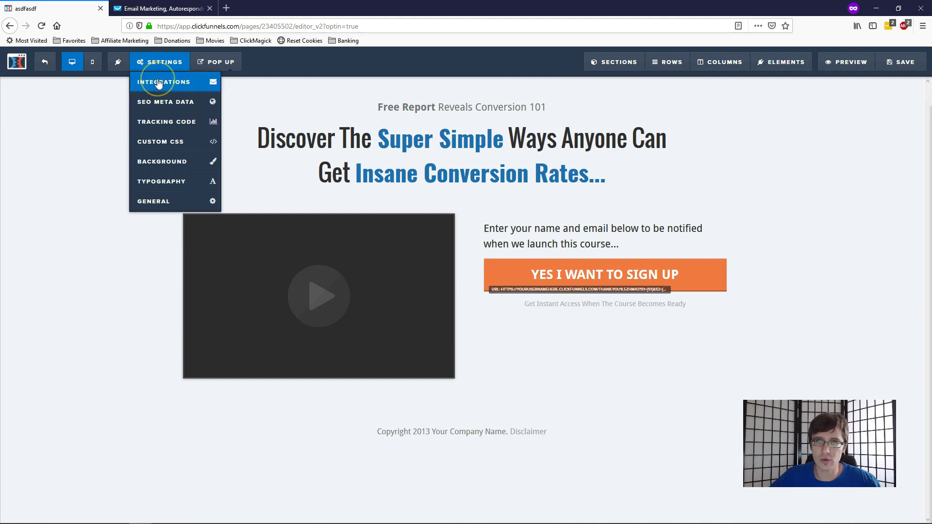
{"action": "left_click", "coordinate": [158, 82]}
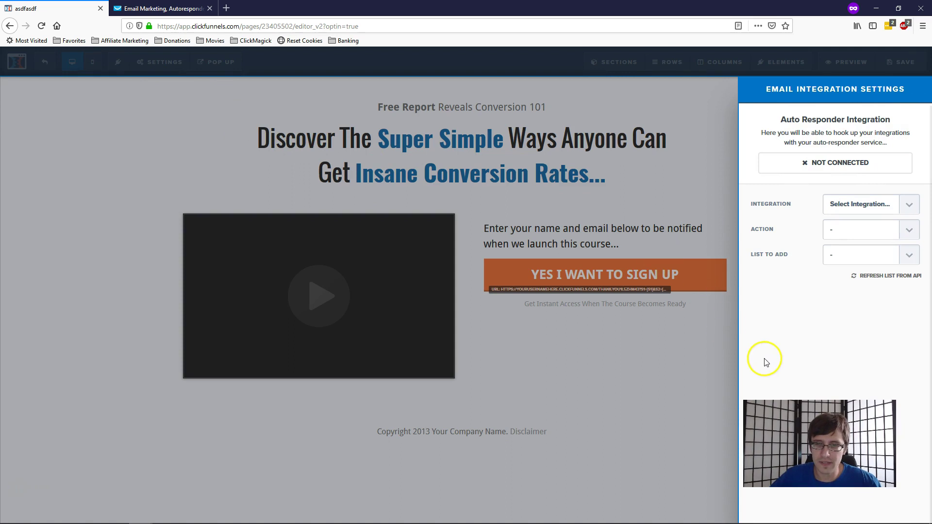
{"action": "left_click", "coordinate": [851, 210]}
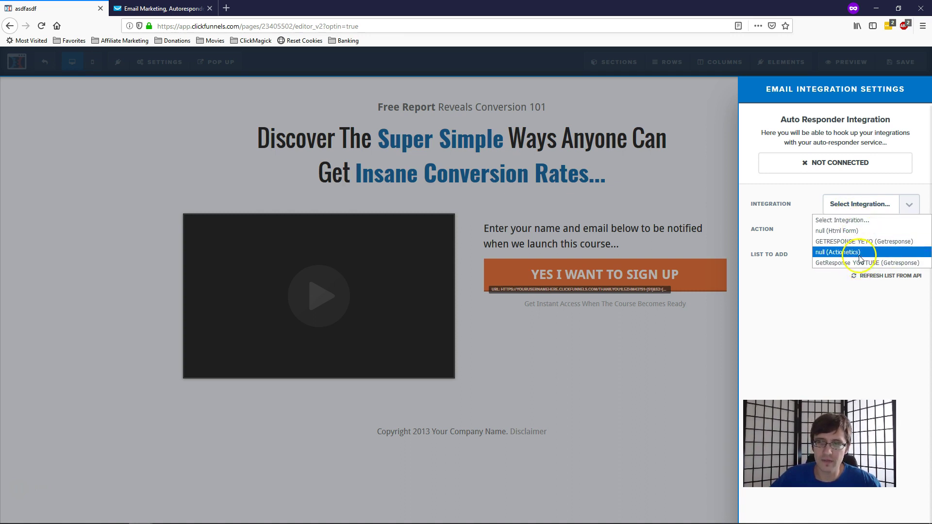
{"action": "left_click", "coordinate": [832, 265]}
{"action": "left_click", "coordinate": [840, 230]}
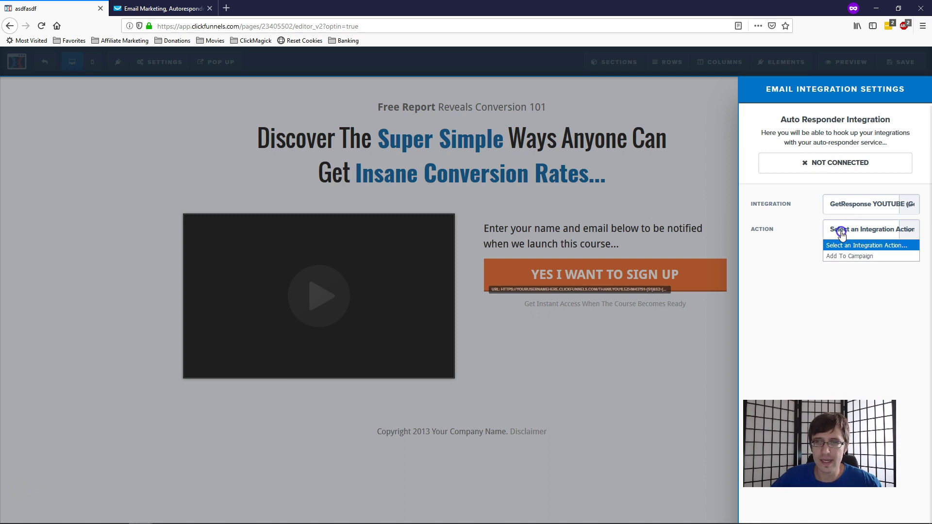
{"action": "left_click", "coordinate": [845, 257]}
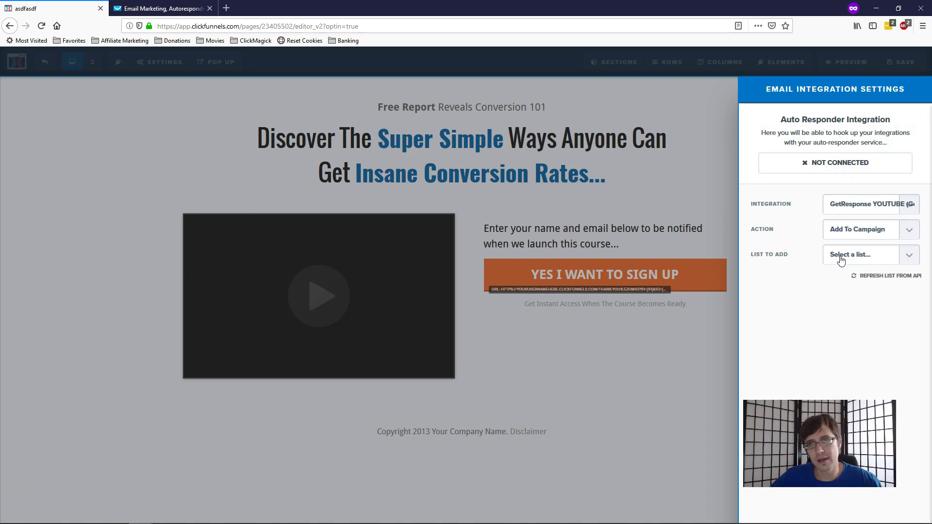
{"action": "left_click", "coordinate": [841, 260]}
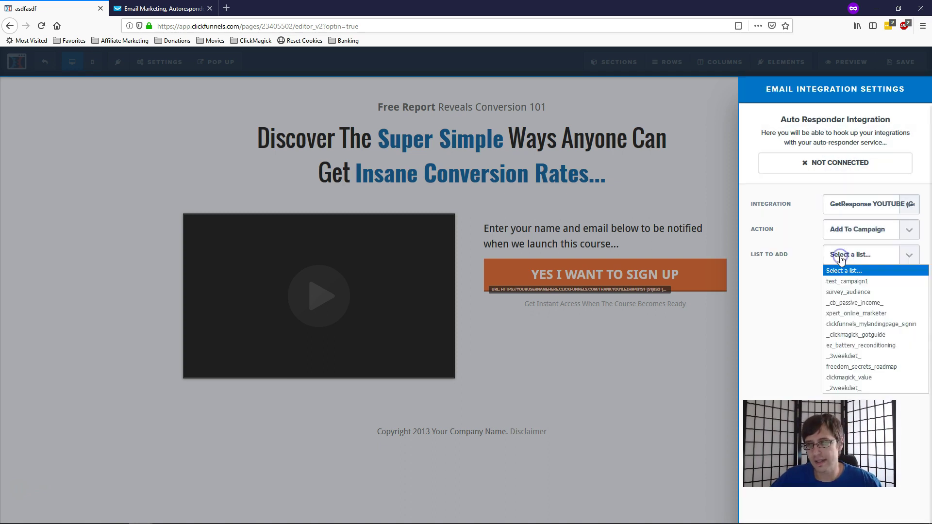
{"action": "left_click", "coordinate": [849, 282]}
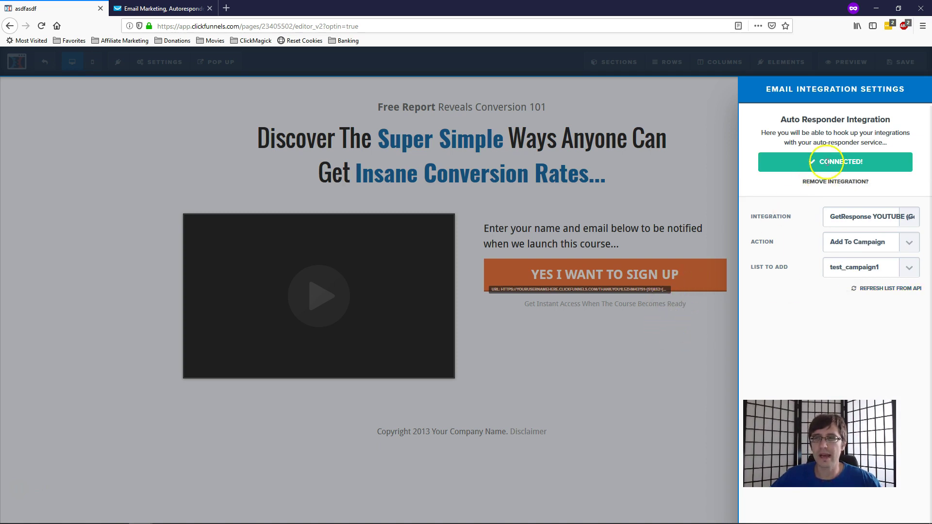
{"action": "left_click", "coordinate": [660, 158]}
{"action": "left_click", "coordinate": [144, 67]}
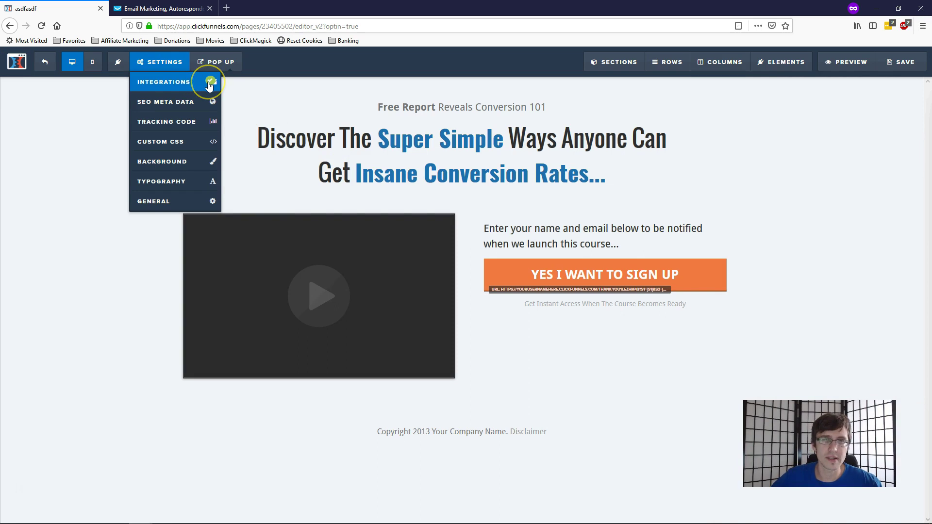
Step: Save the optin page, confirm the integration shows CONNECTED!, and exit the editor
{"action": "left_click", "coordinate": [921, 65]}
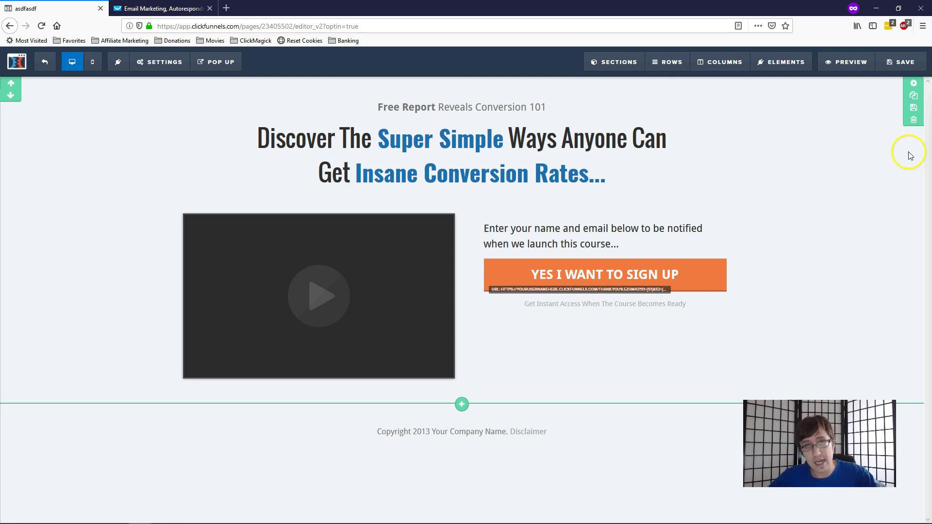
{"action": "left_click", "coordinate": [182, 71]}
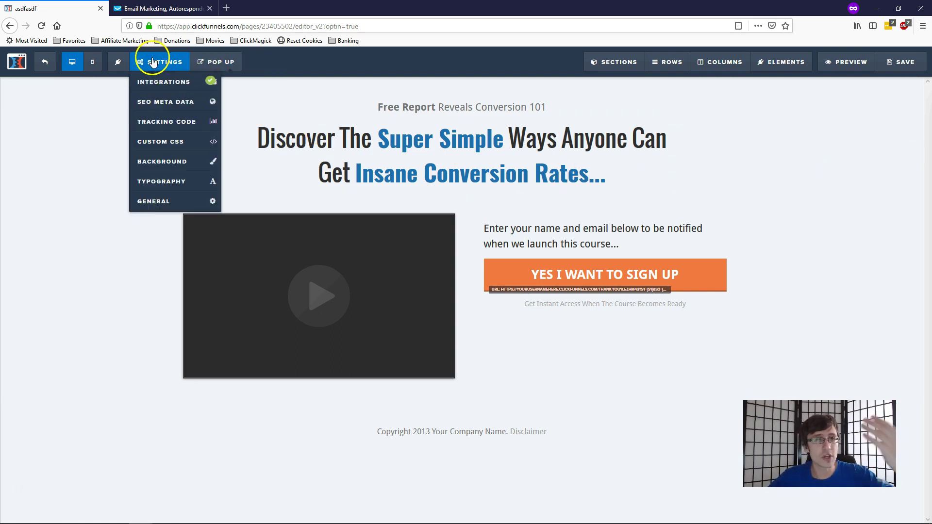
{"action": "left_click", "coordinate": [156, 80]}
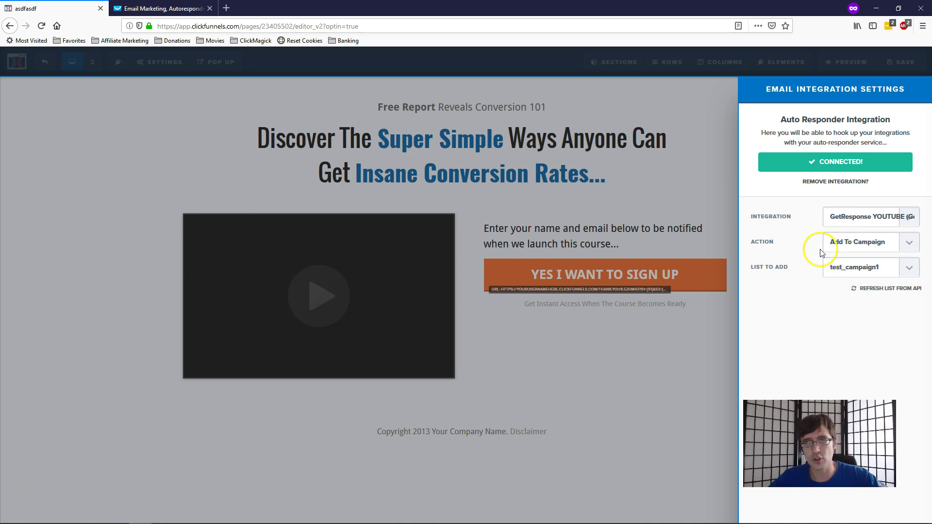
{"action": "left_click", "coordinate": [630, 175]}
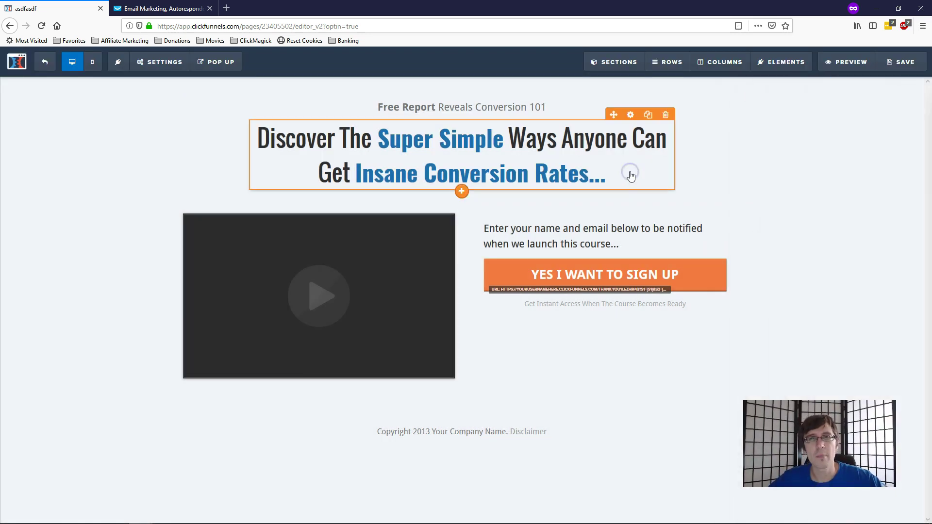
{"action": "left_click", "coordinate": [49, 52]}
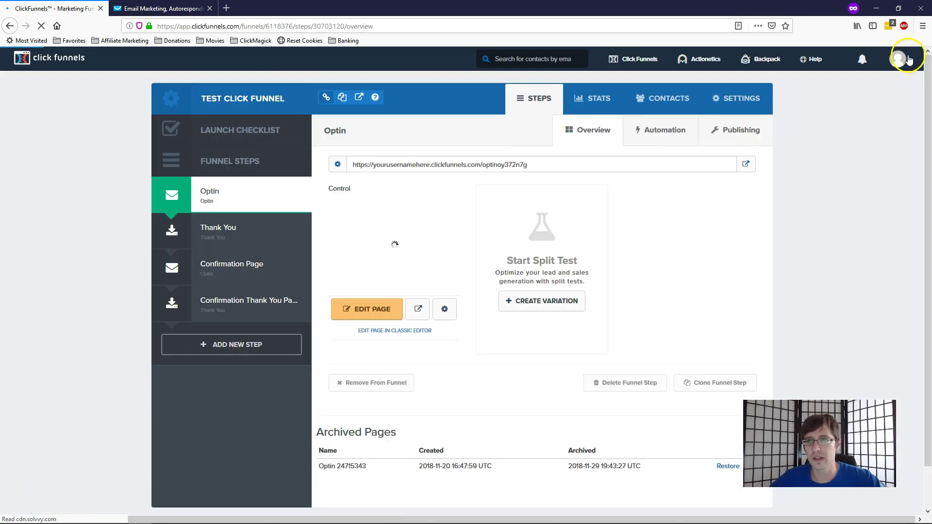
{"action": "left_click", "coordinate": [898, 59]}
{"action": "left_click", "coordinate": [907, 103]}
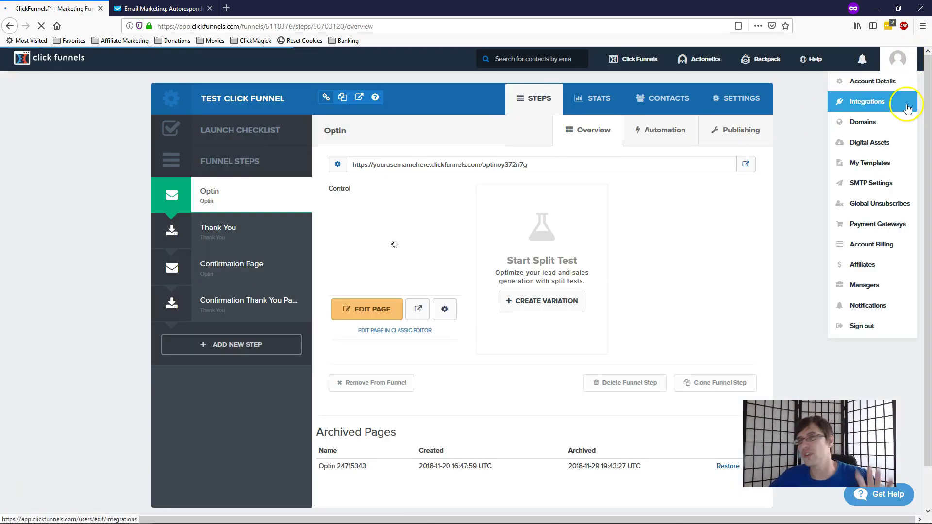